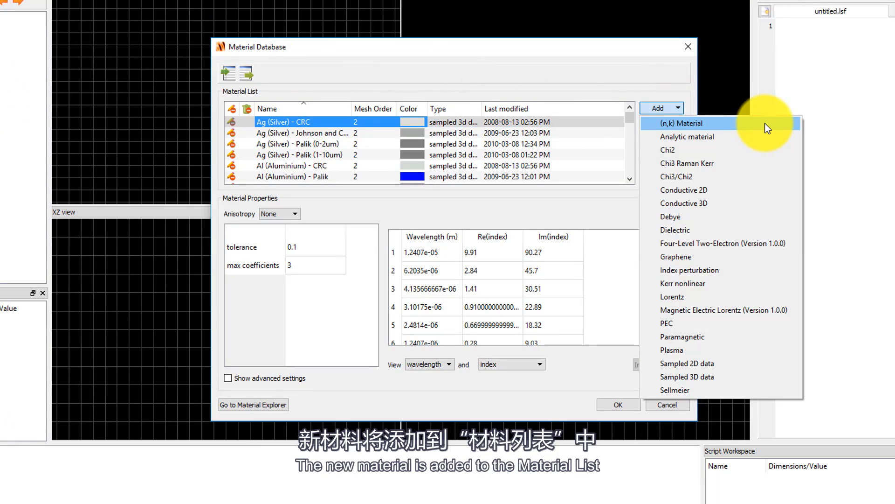
Add an (n,k) Material to the material list and name it "new nk"
click(767, 124)
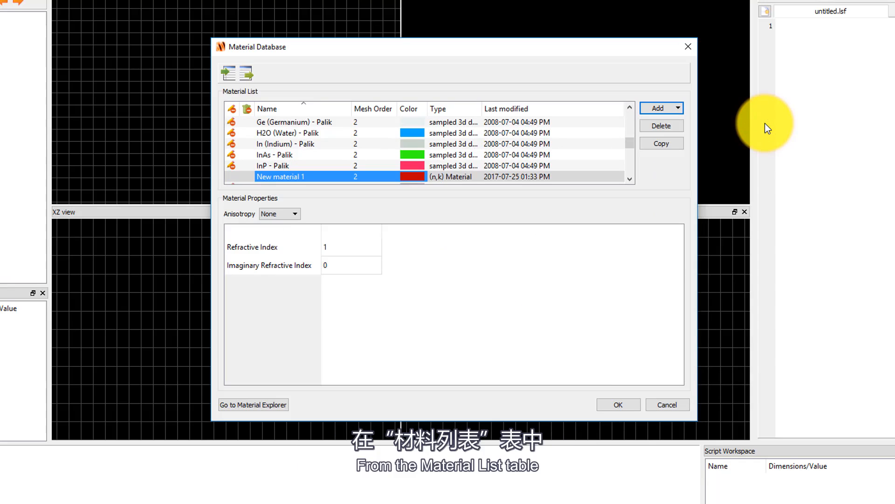
double_click(314, 175)
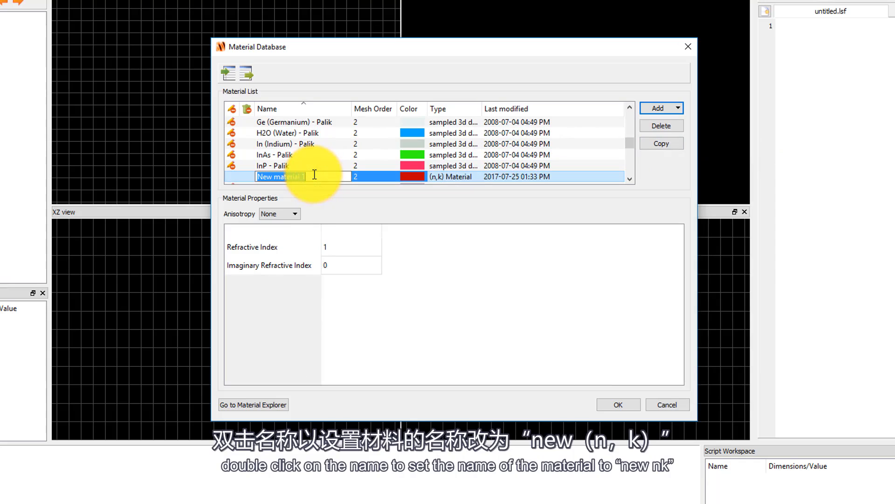
text(new nk)
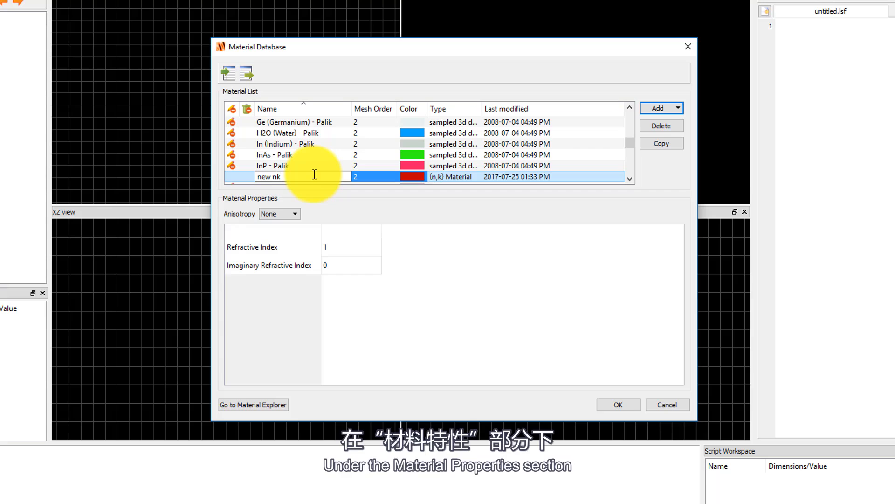
key(Return)
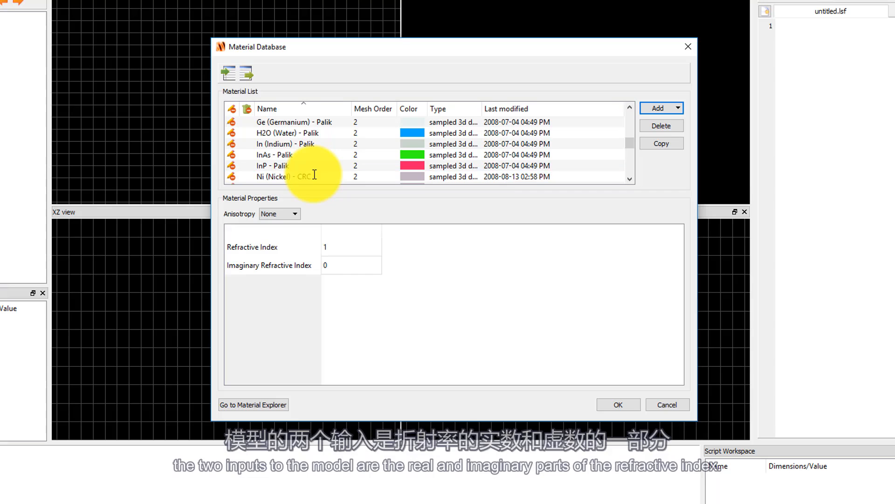
Set the new nk material's Refractive Index to 1.5 and Imaginary Refractive Index to 0.1, and accept the database changes
click(339, 246)
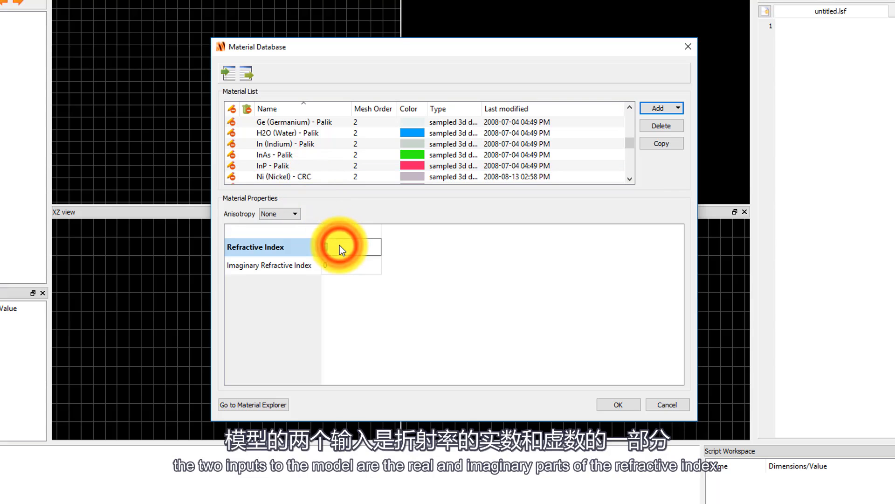
text(1.5)
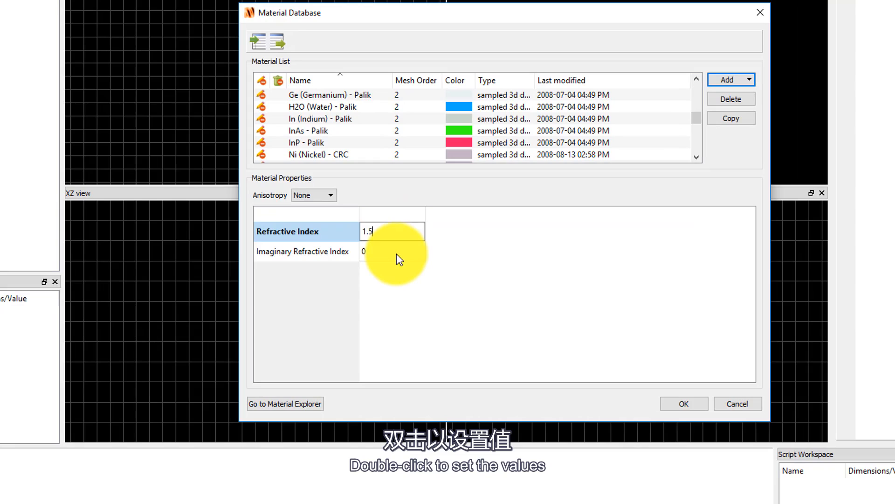
double_click(378, 260)
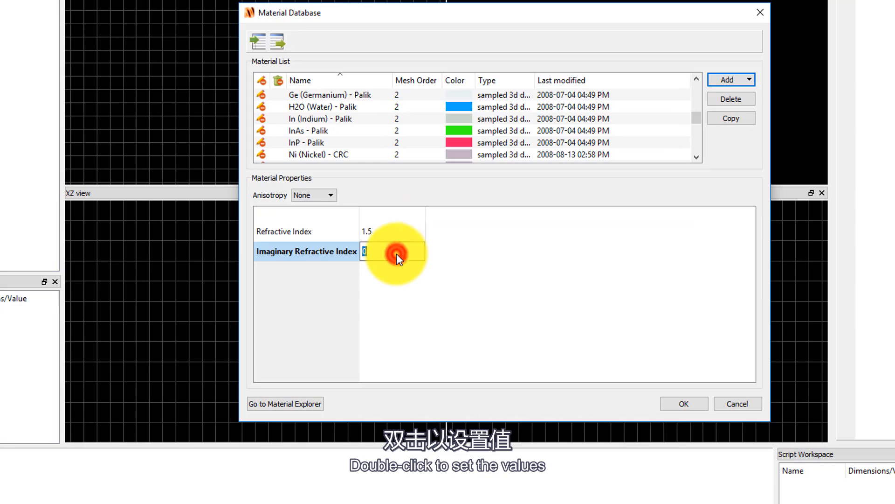
text(0.1)
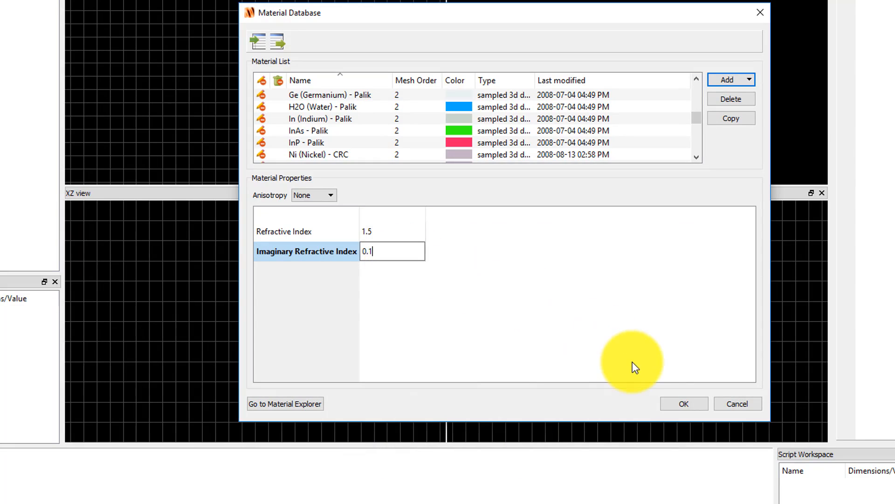
click(681, 403)
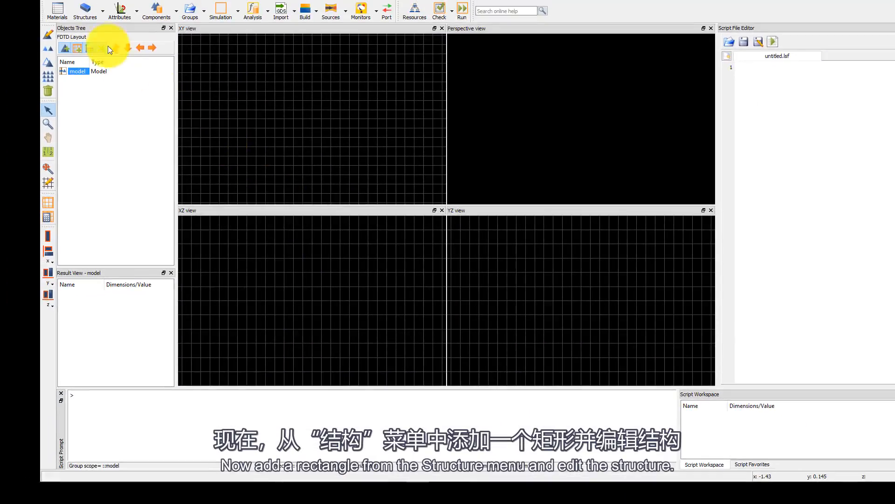
Add a rectangle structure to the model and assign it the "new nk" material
click(102, 14)
click(104, 44)
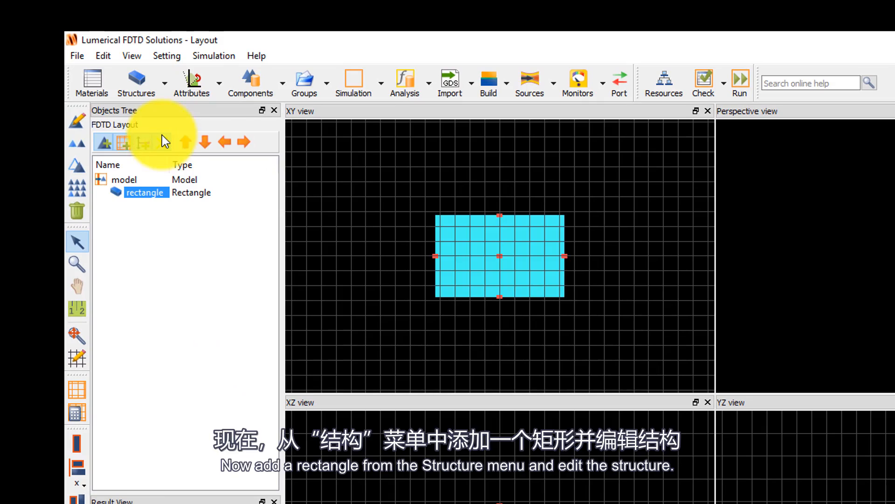
click(77, 123)
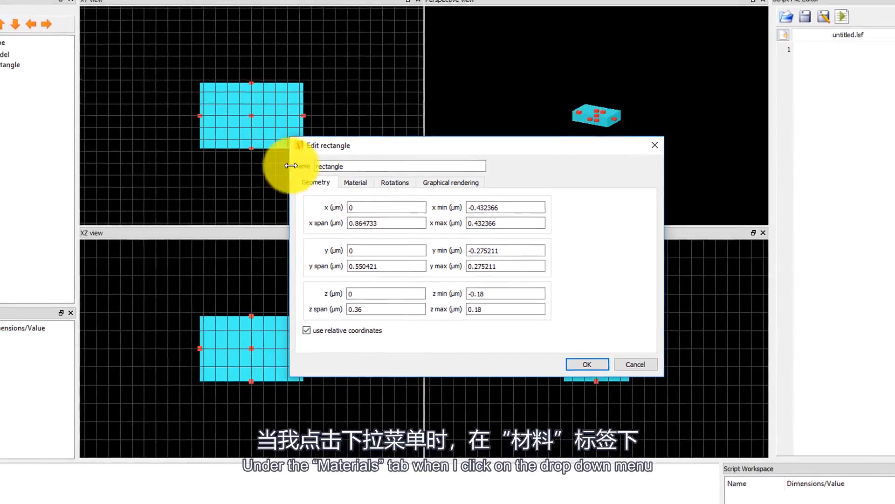
click(556, 298)
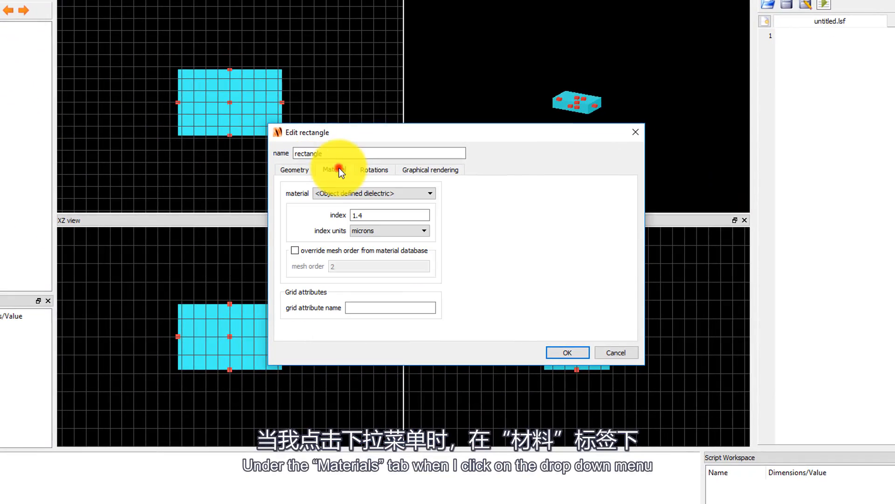
click(432, 192)
drag(430, 210, 429, 266)
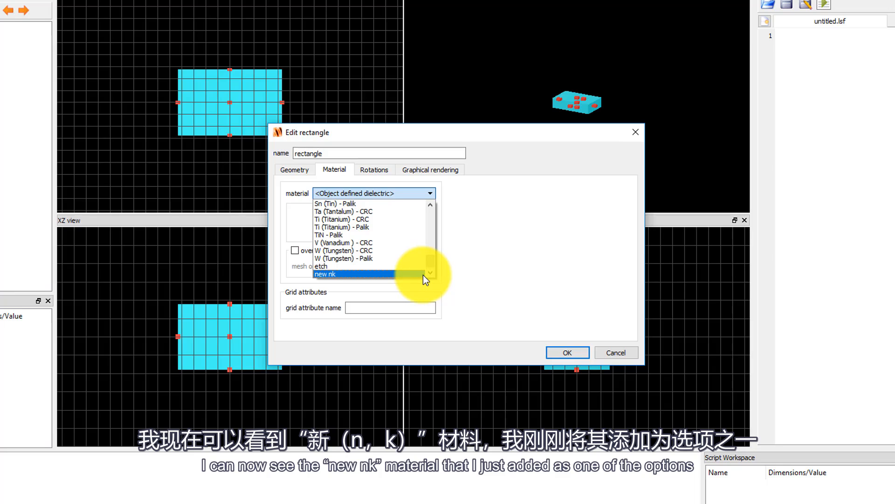
click(423, 274)
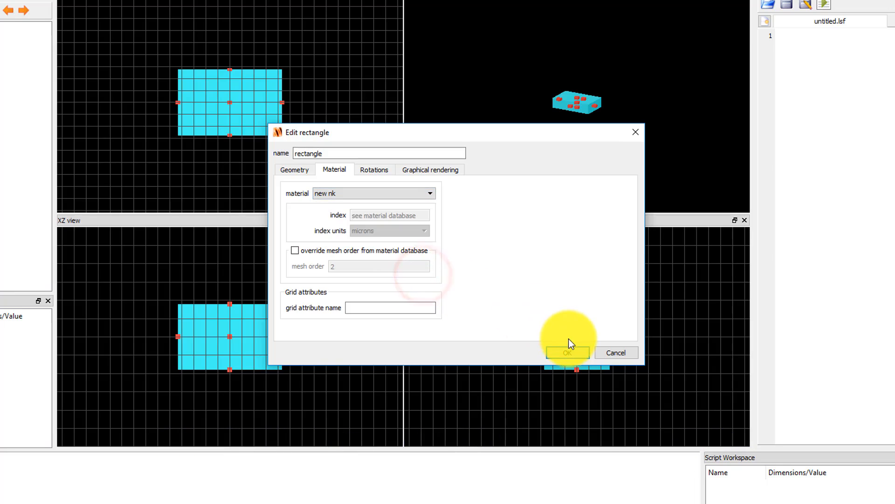
click(568, 351)
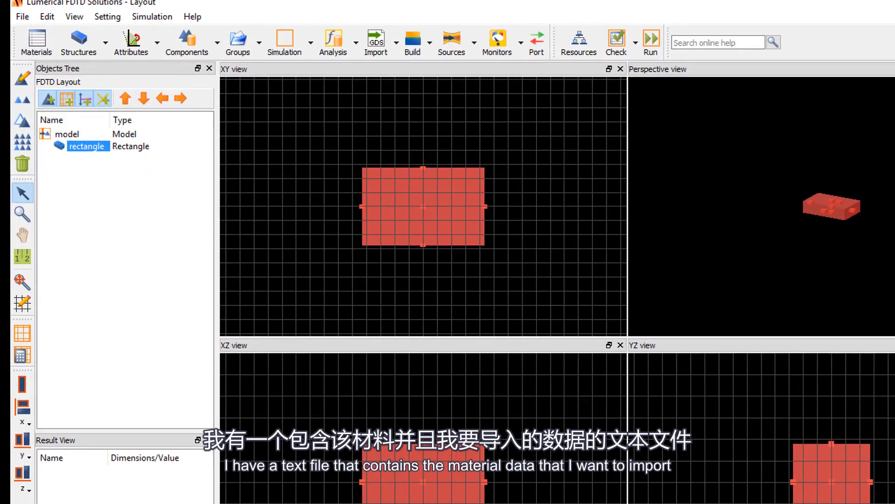
Add a Sampled 3D data material to the Material Database and name it "example"
drag(893, 224, 689, 221)
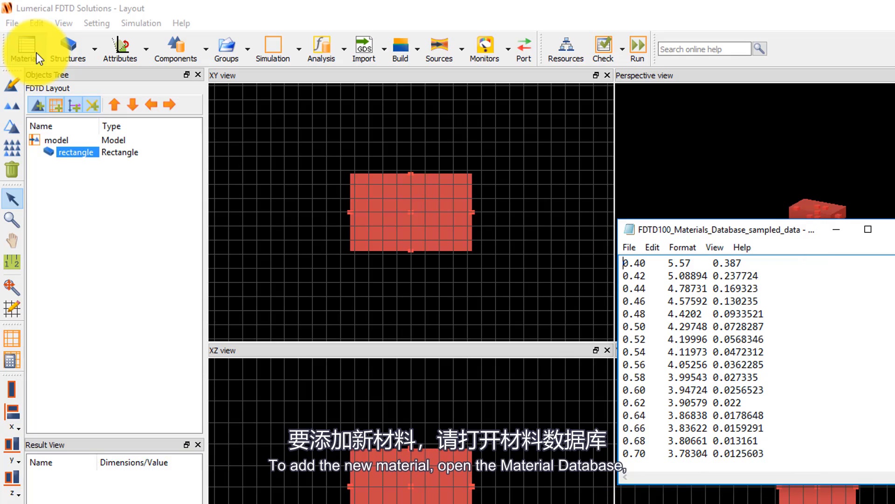
click(37, 52)
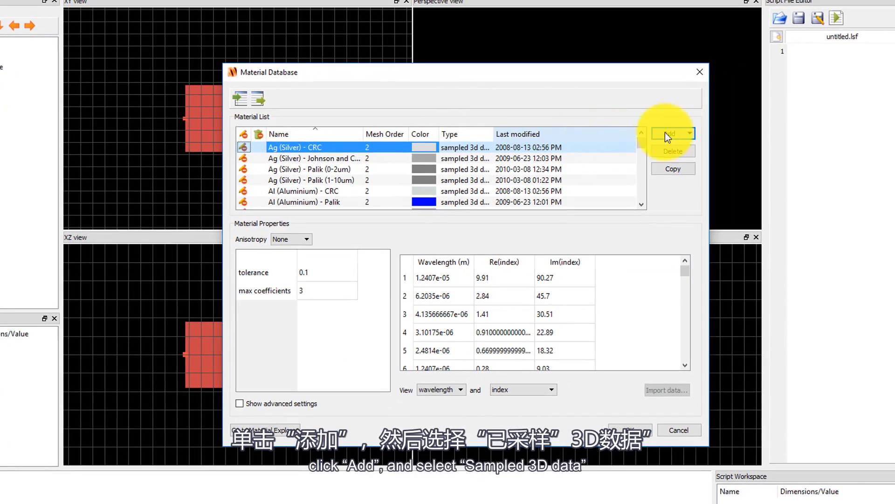
click(693, 132)
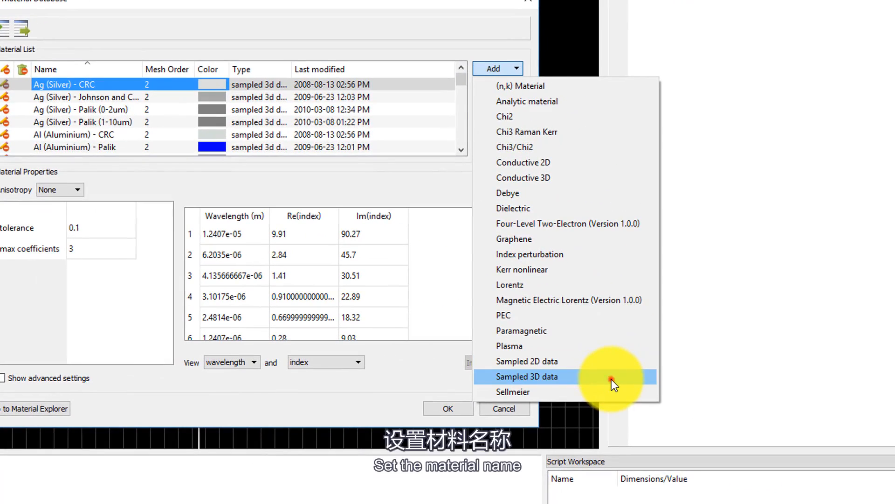
click(611, 379)
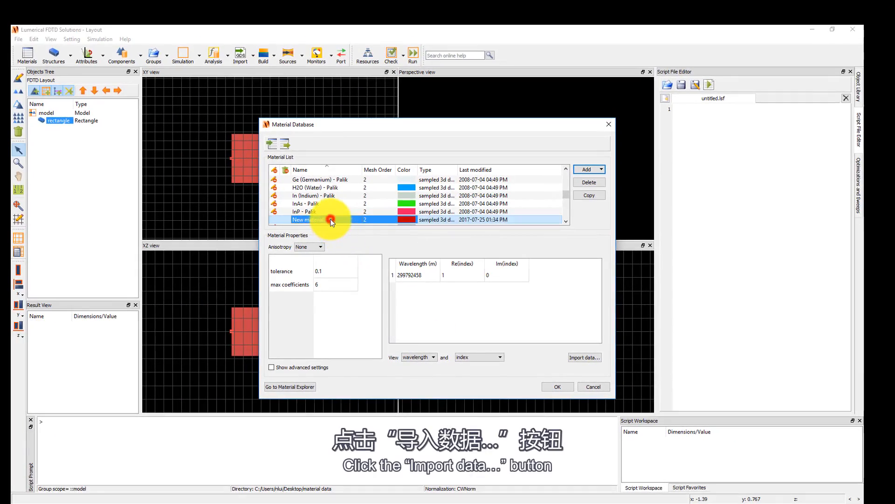
double_click(331, 220)
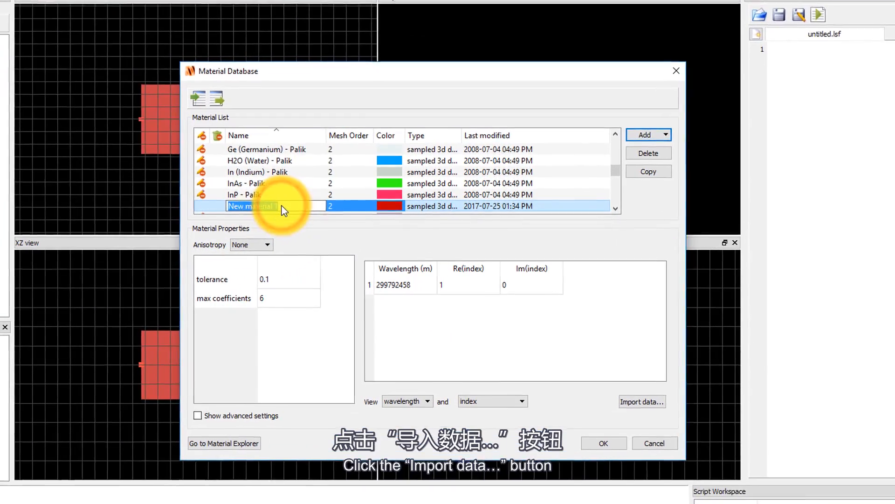
text(example)
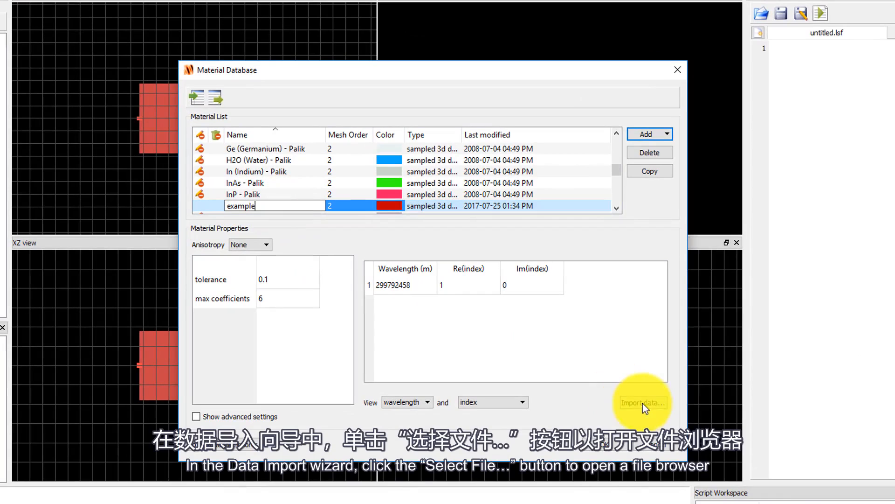
Start a data import for the example material and choose the text file FDTD100_Materials_Database_sampled_data as the source
click(648, 403)
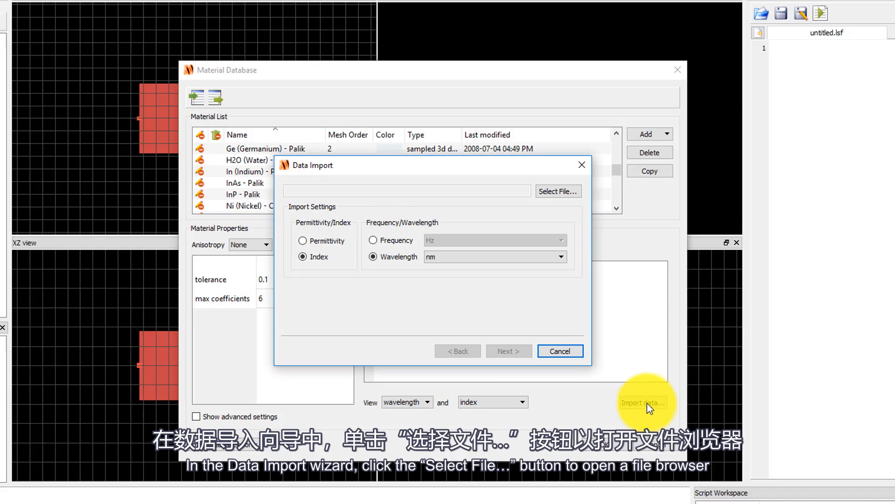
click(559, 192)
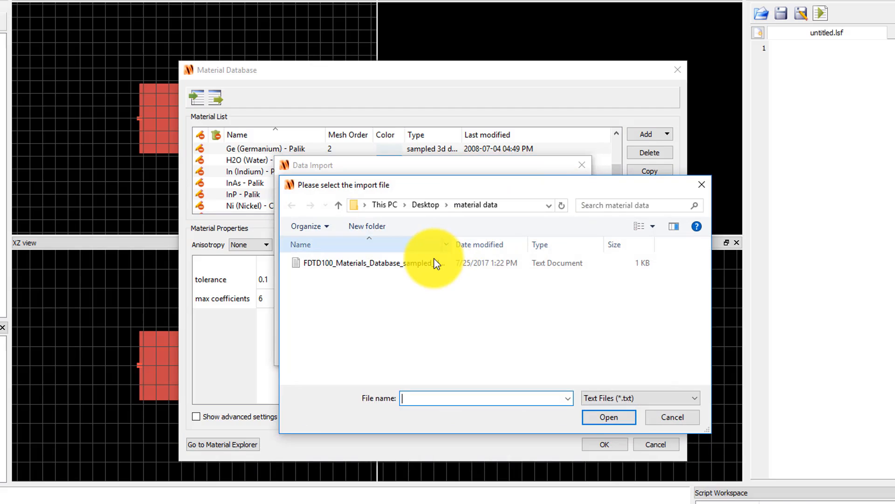
click(431, 264)
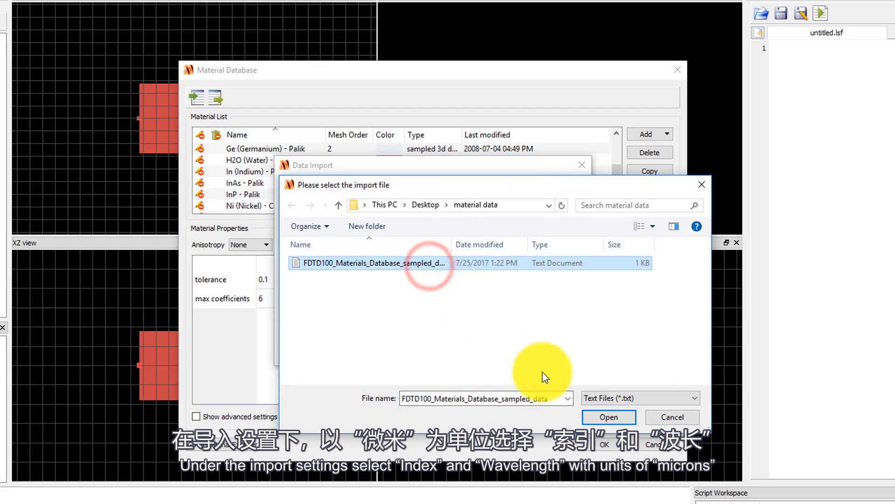
click(609, 418)
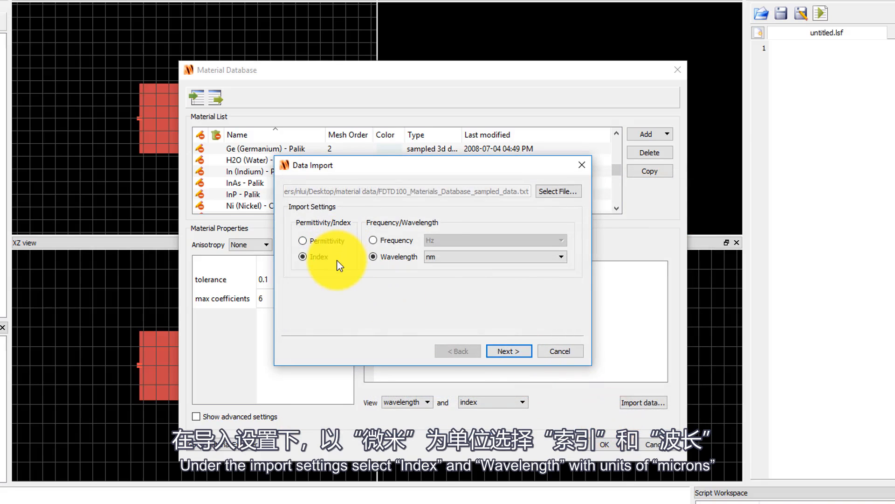
Import the file as index against wavelength in microns with the default column assignment, and review the imported data table
click(545, 255)
click(539, 290)
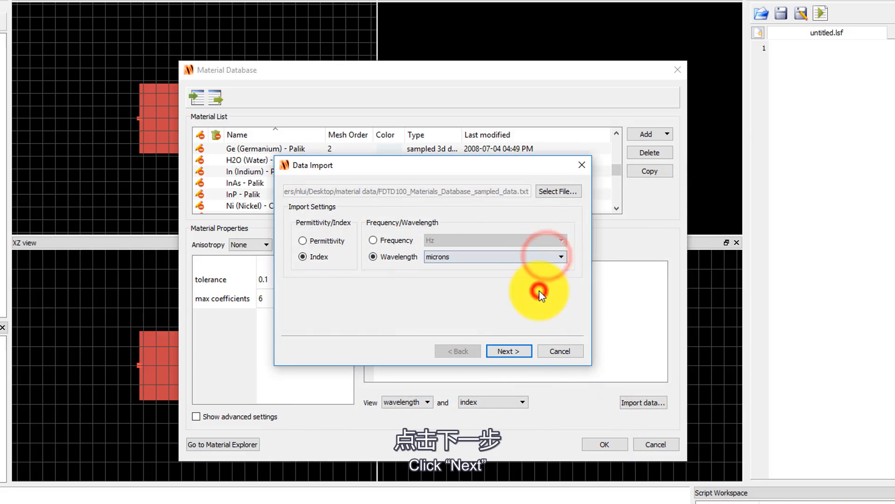
click(521, 350)
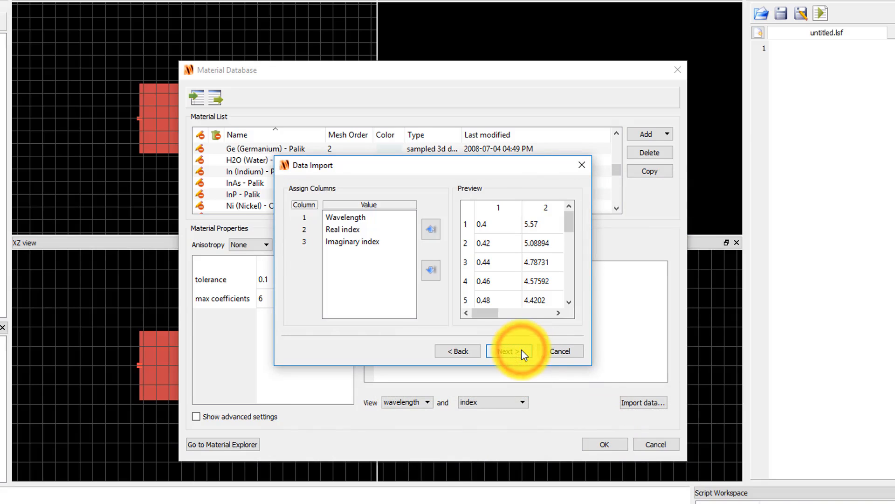
drag(496, 312, 547, 311)
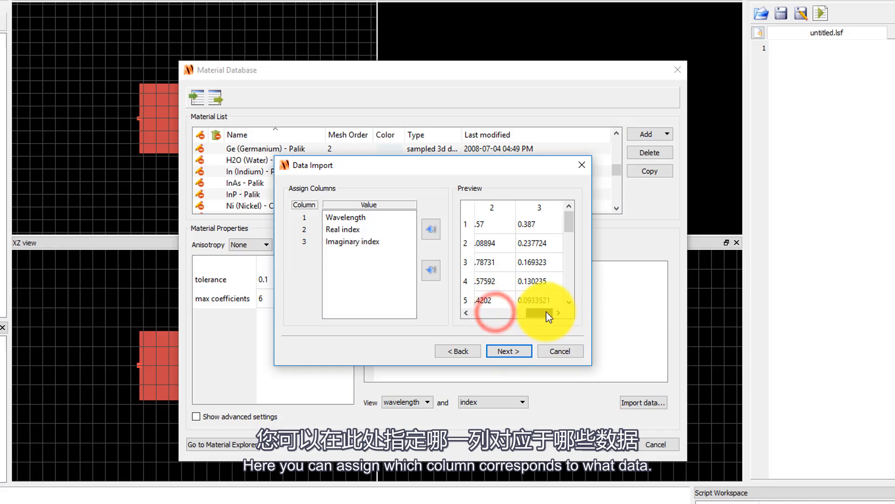
click(523, 358)
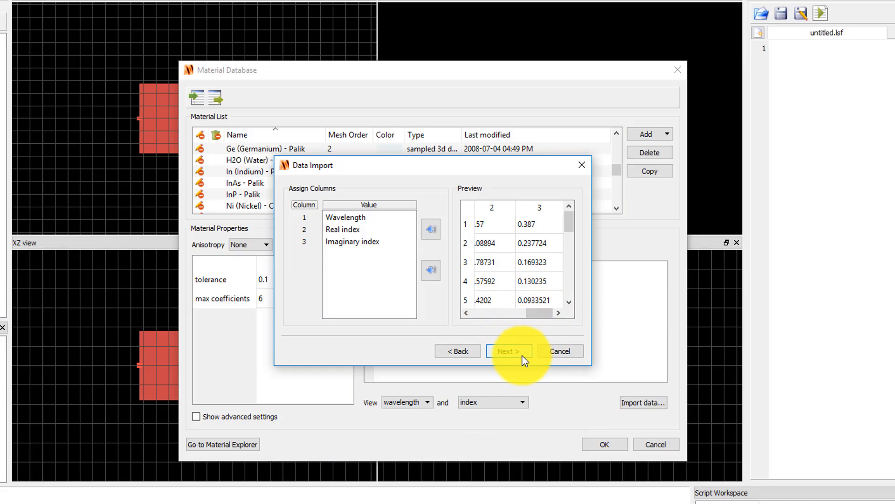
click(523, 358)
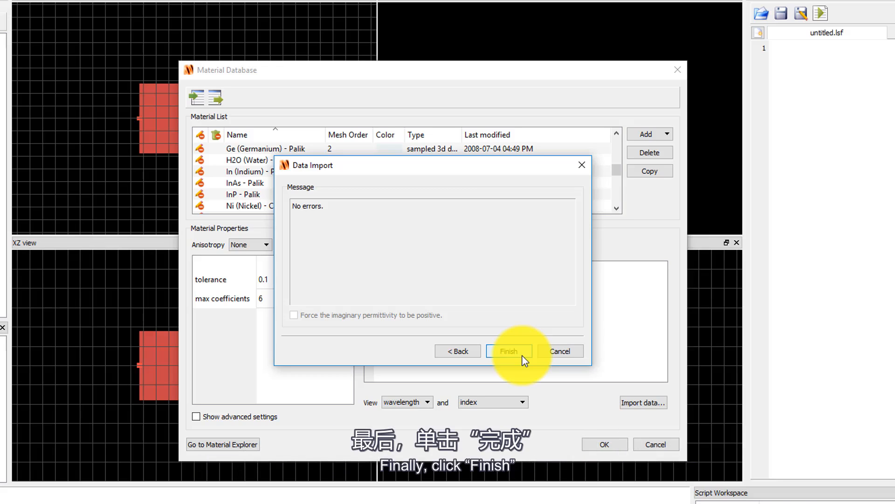
click(509, 351)
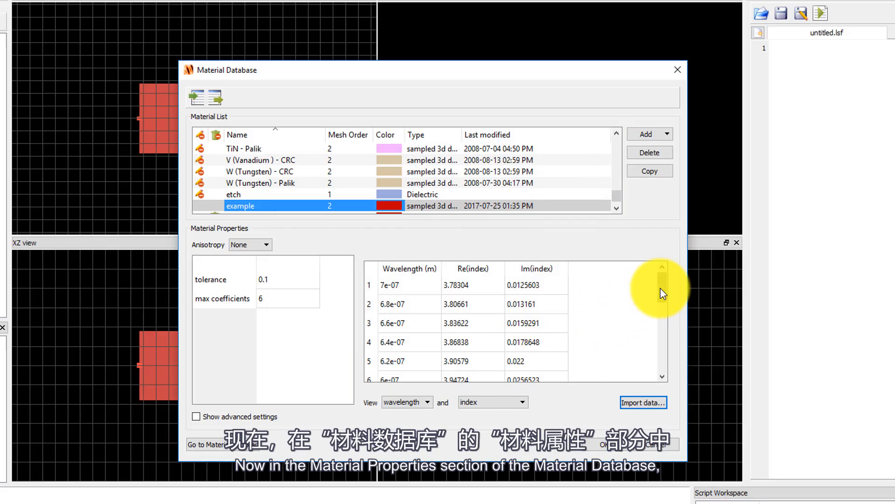
drag(660, 289, 676, 356)
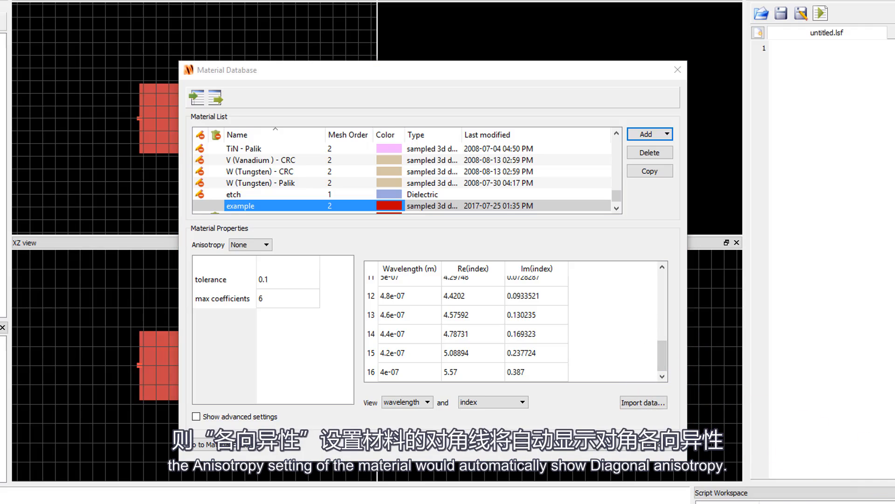
click(676, 356)
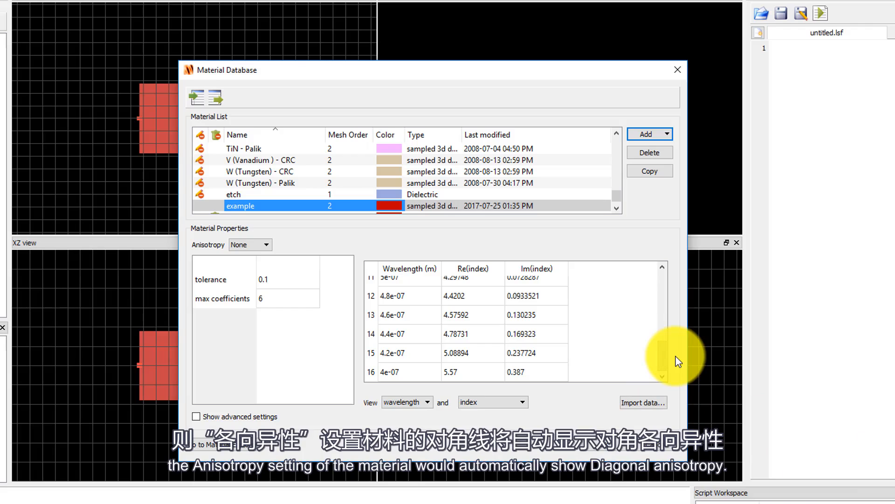